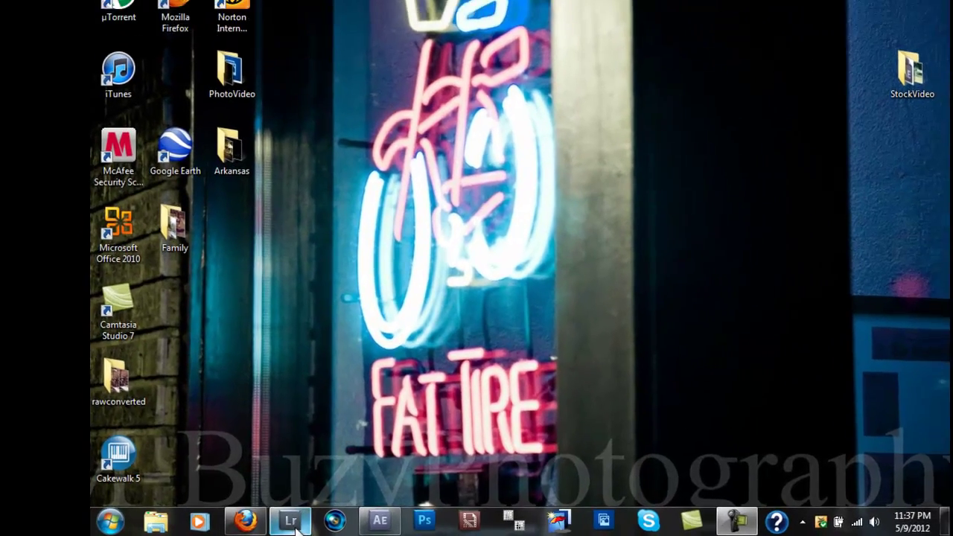
# Switch to Lightroom and start importing photos.
pyautogui.click(291, 523)
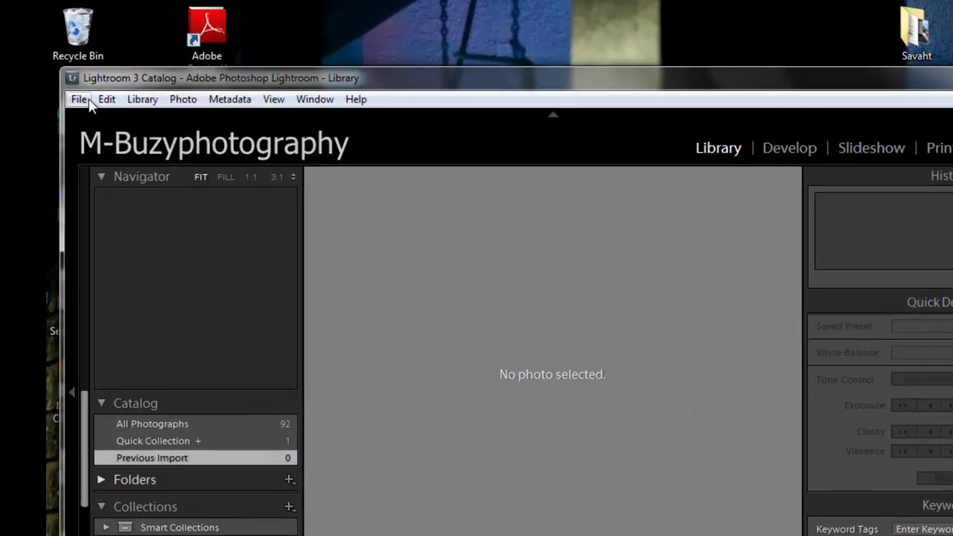
pyautogui.click(80, 99)
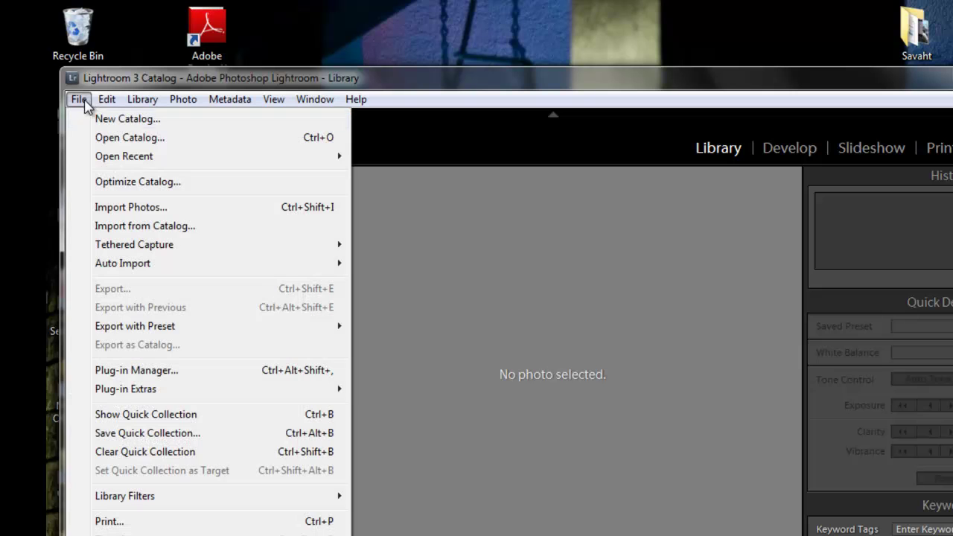
pyautogui.click(129, 210)
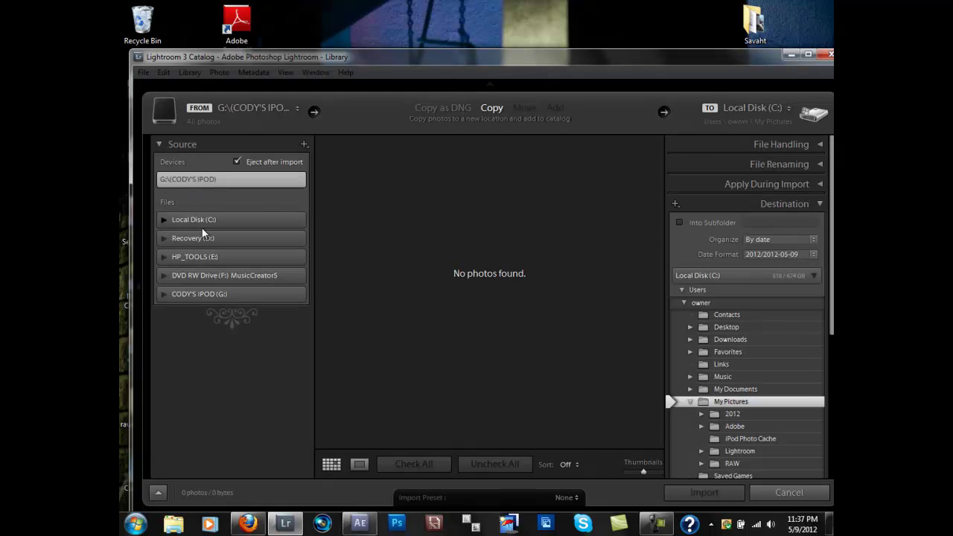
# Choose the RAW folder inside the owner's My Pictures folder on Local Disk (C:) as the import source.
pyautogui.click(200, 221)
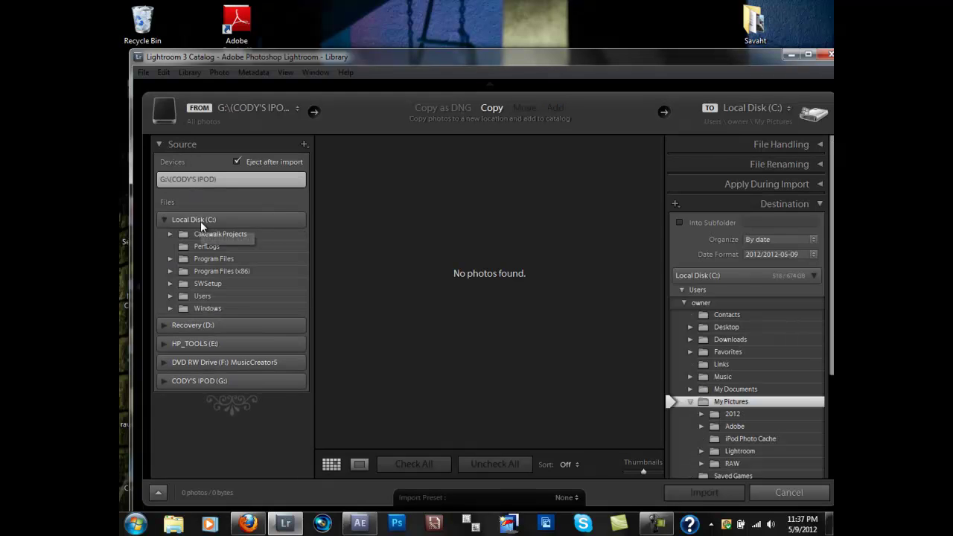
pyautogui.click(206, 297)
pyautogui.click(207, 259)
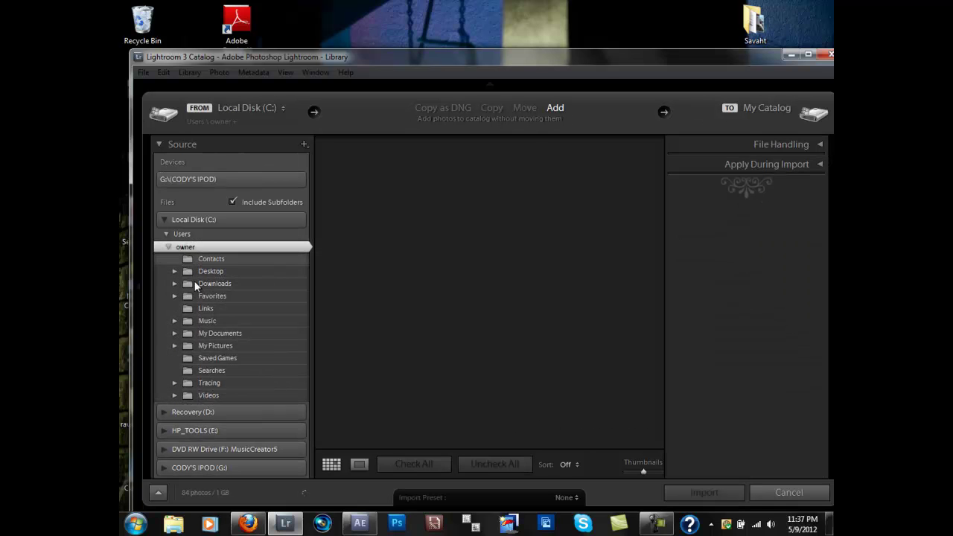
pyautogui.click(211, 341)
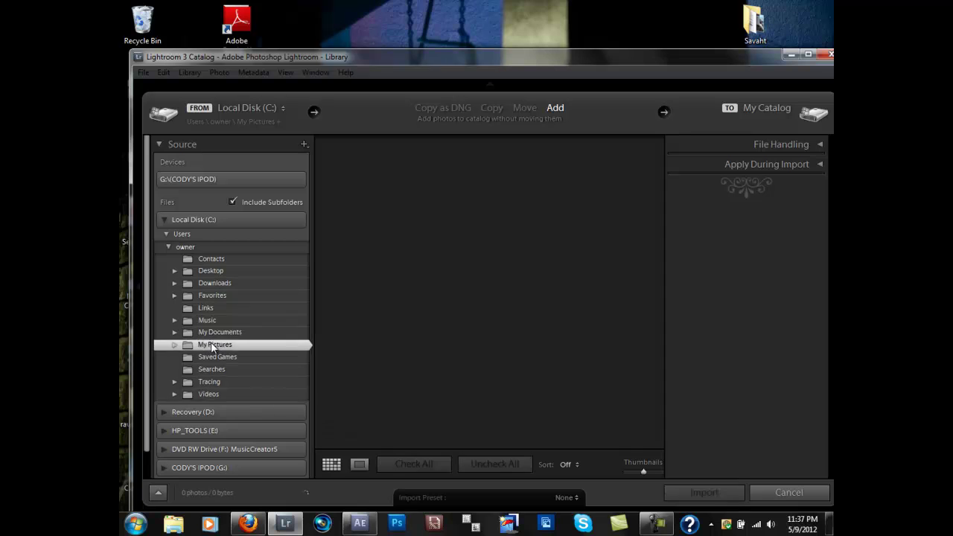
pyautogui.click(212, 321)
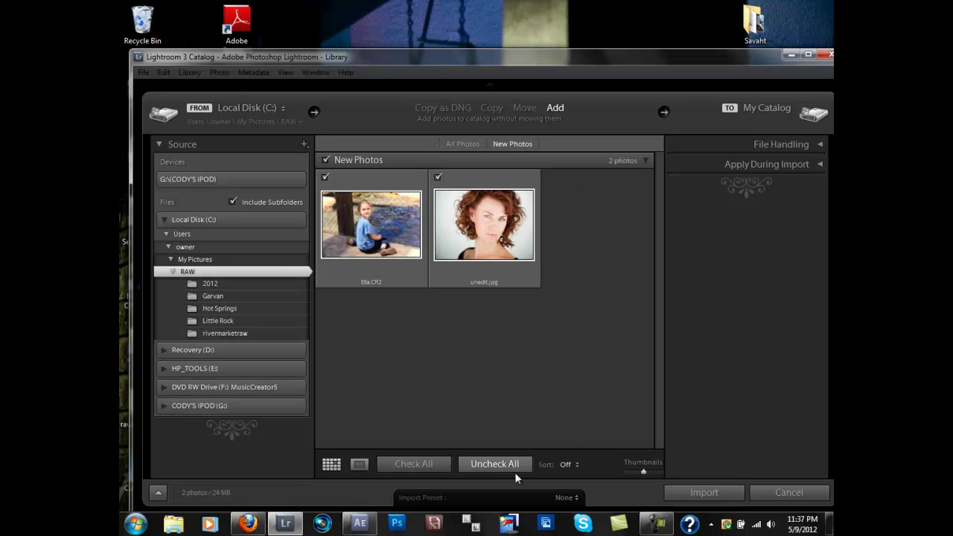
# Import only the unedit.jpg photo into the catalog, leaving the other photo unchecked.
pyautogui.click(512, 467)
pyautogui.click(439, 175)
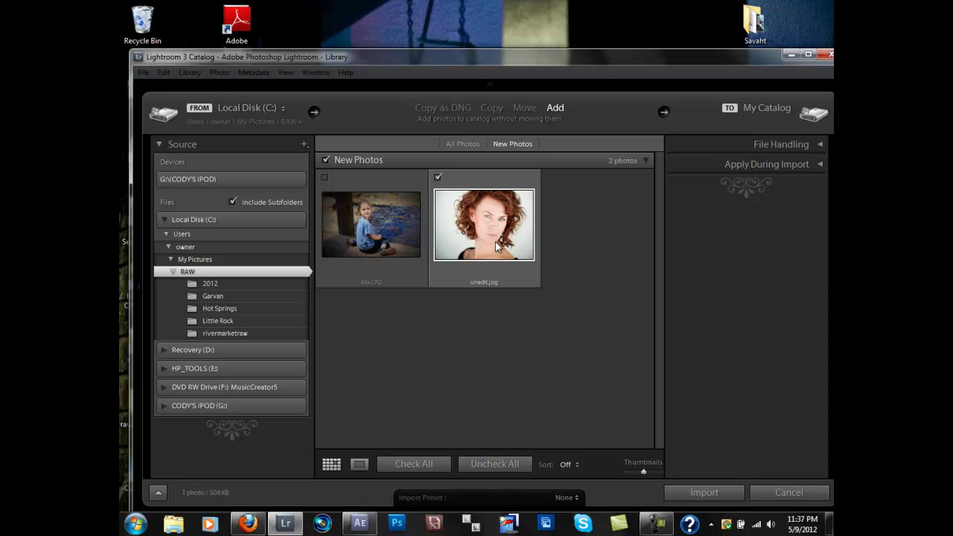
pyautogui.click(704, 492)
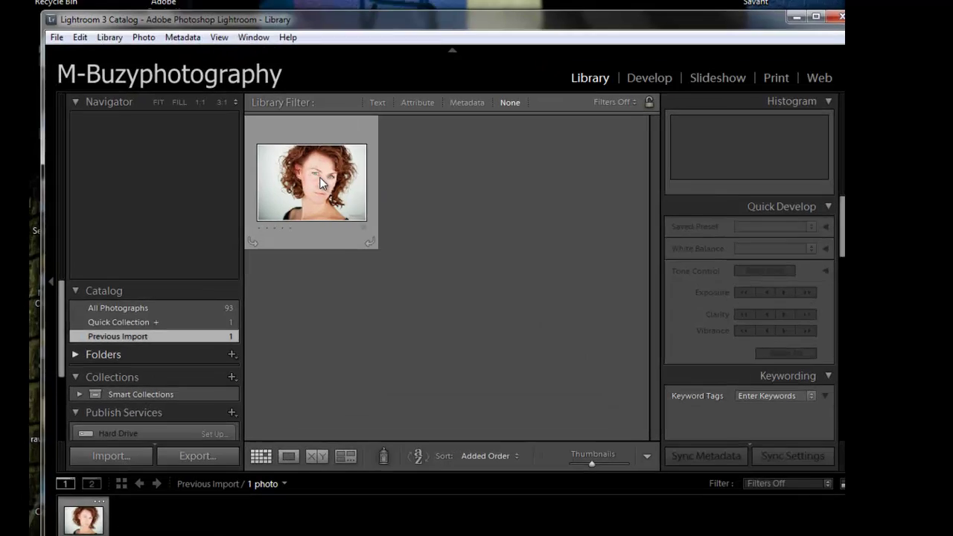
# Open the imported portrait in a large single view and examine the facial skin up close.
pyautogui.doubleClick(322, 183)
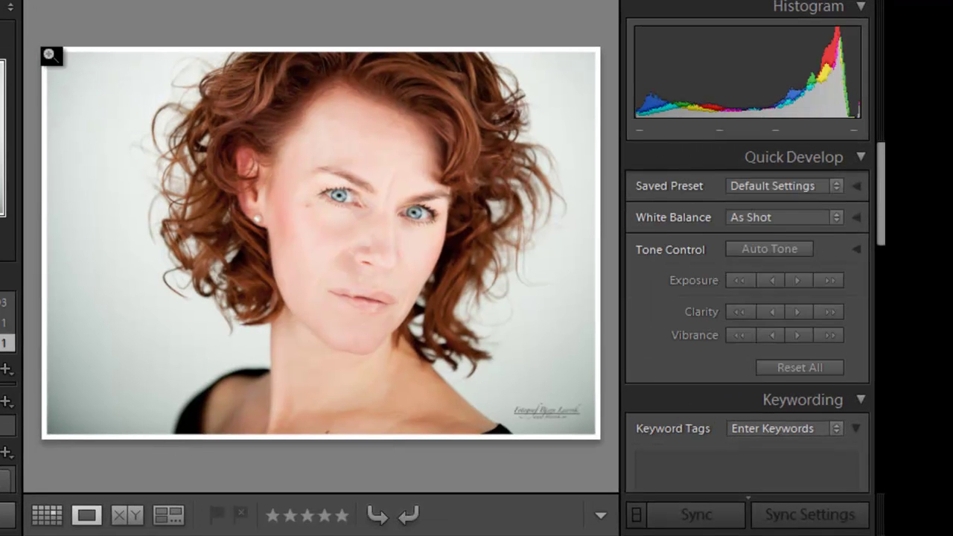
pyautogui.click(320, 240)
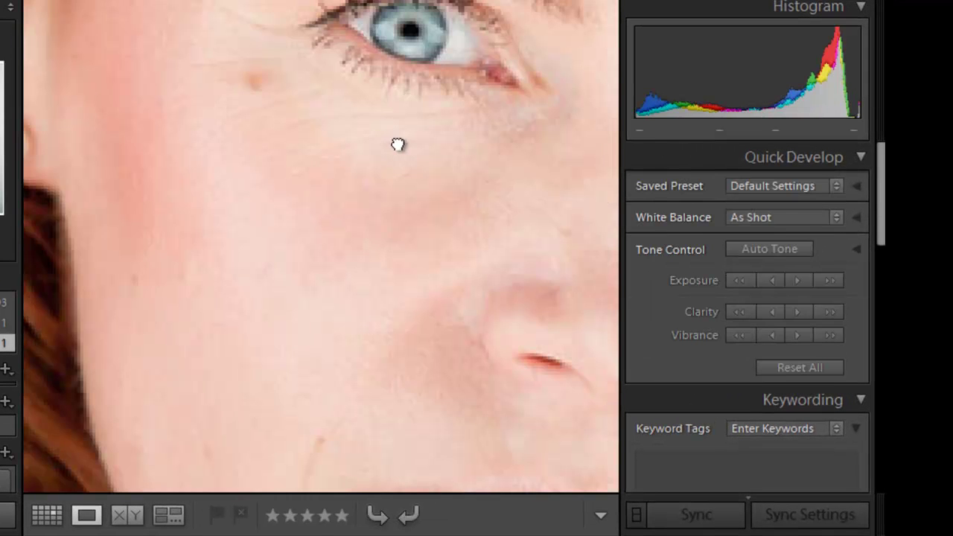
pyautogui.click(397, 144)
pyautogui.click(195, 393)
pyautogui.moveTo(131, 251); pyautogui.dragTo(317, 0)
pyautogui.click(117, 201)
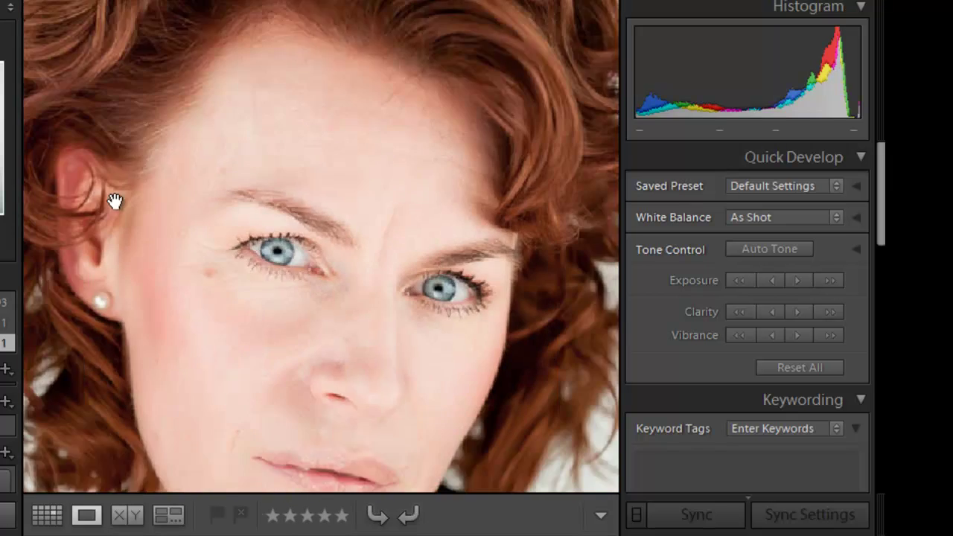
pyautogui.moveTo(303, 385); pyautogui.dragTo(295, 304)
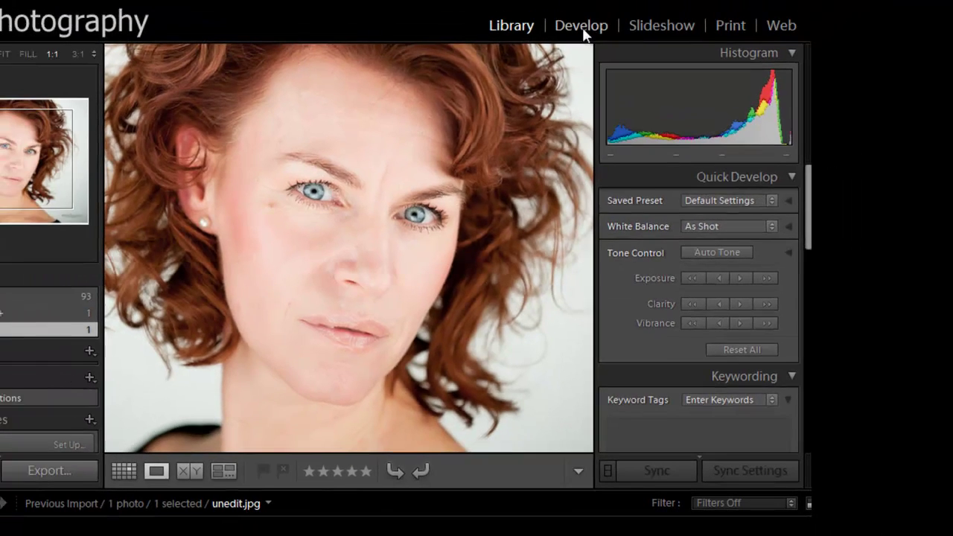
# Activate the Adjustment Brush in the Develop module with the Soften Skin effect.
pyautogui.click(583, 30)
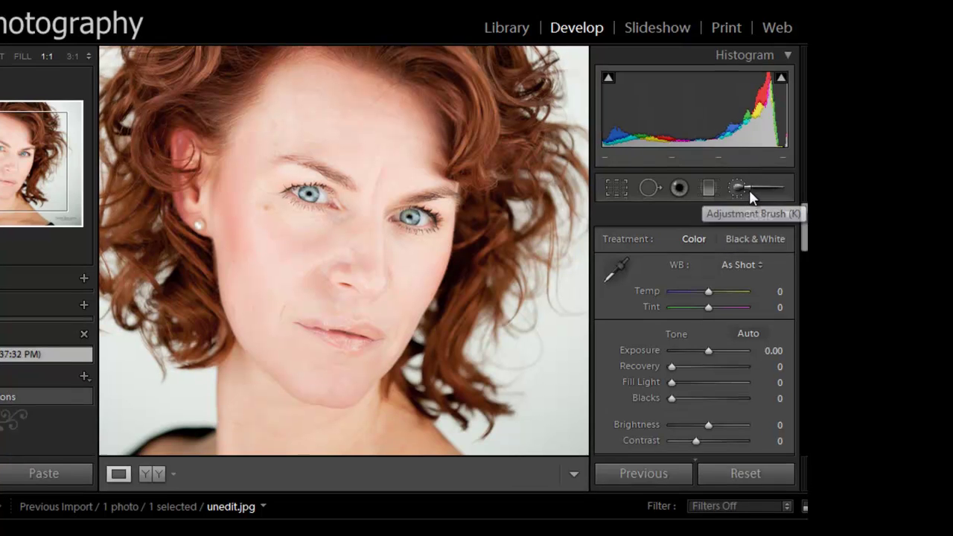
pyautogui.click(750, 191)
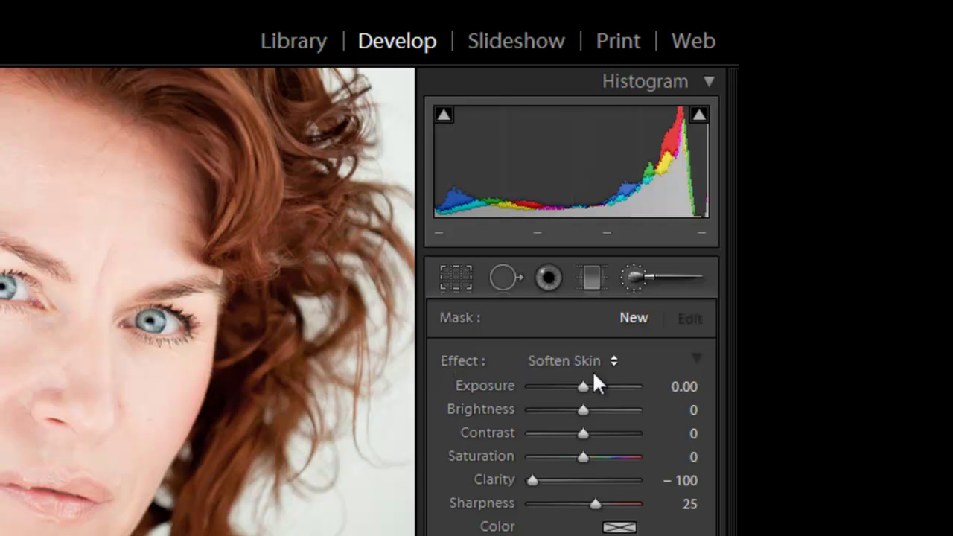
pyautogui.click(612, 362)
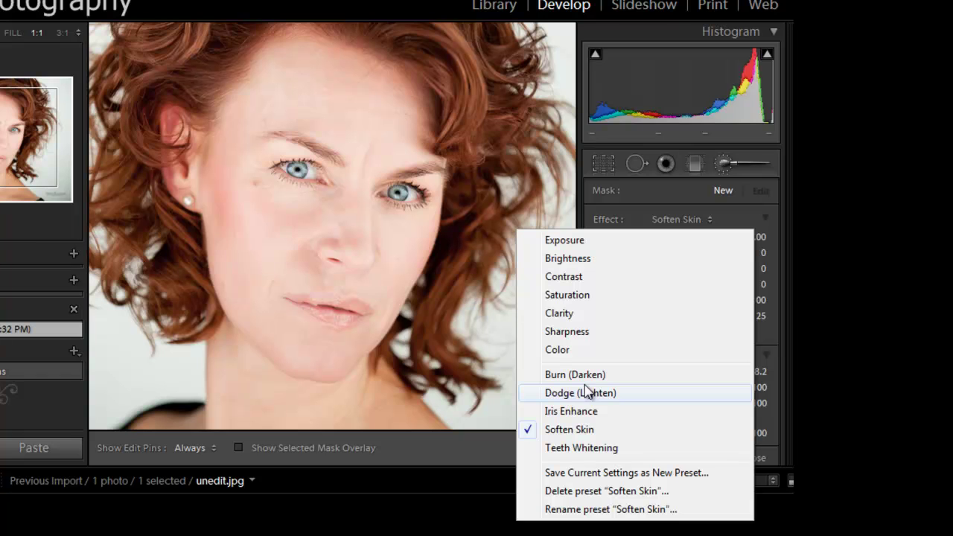
pyautogui.click(586, 430)
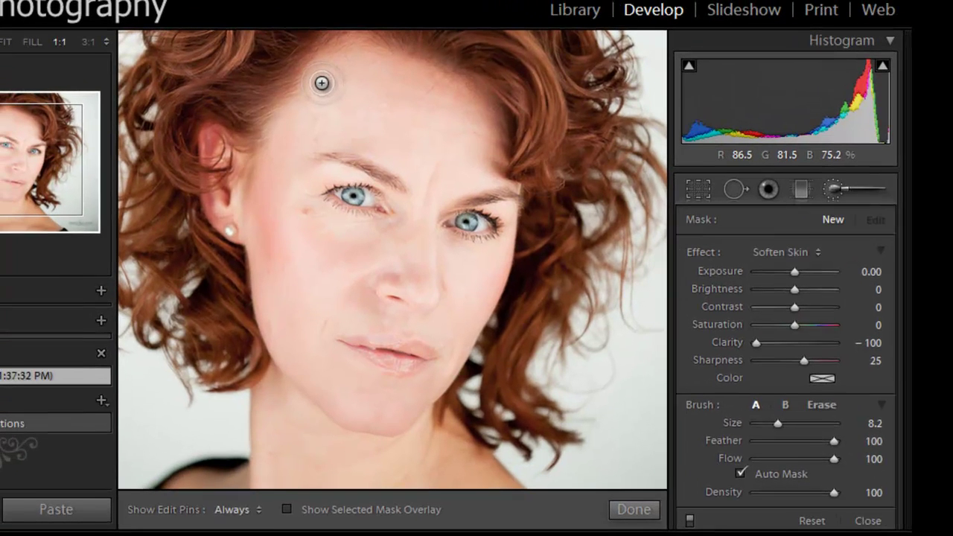
# Hide the edit pins while painting skin softening over the forehead with the size 8.2 brush, and check the painted mask.
pyautogui.press('h')
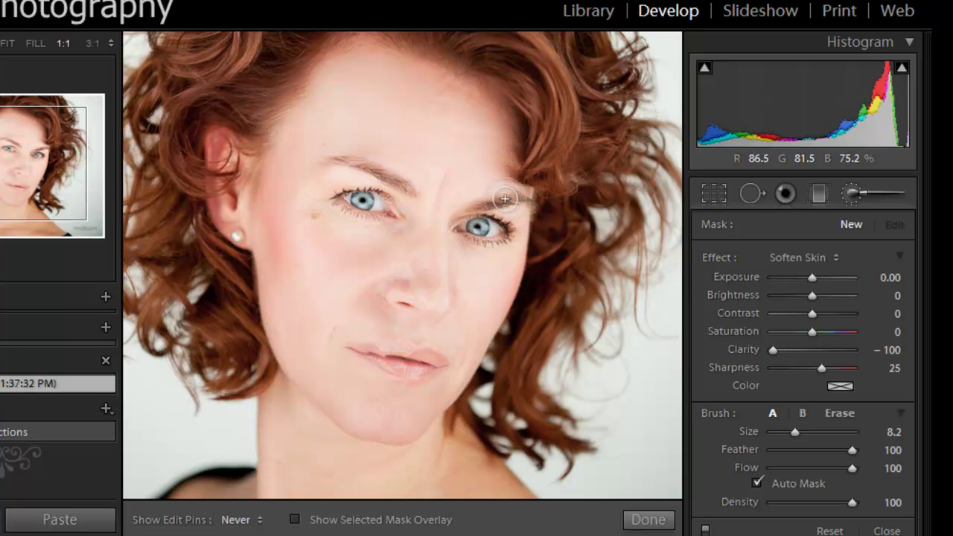
pyautogui.moveTo(481, 198)
pyautogui.mouseDown()
pyautogui.moveTo(469, 209)
pyautogui.moveTo(473, 200)
pyautogui.mouseUp()
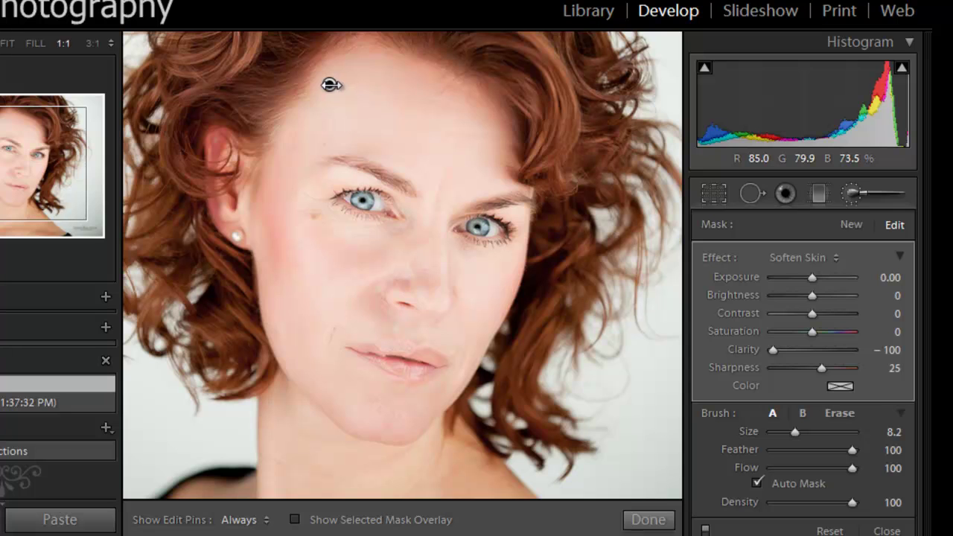
pyautogui.moveTo(329, 84)
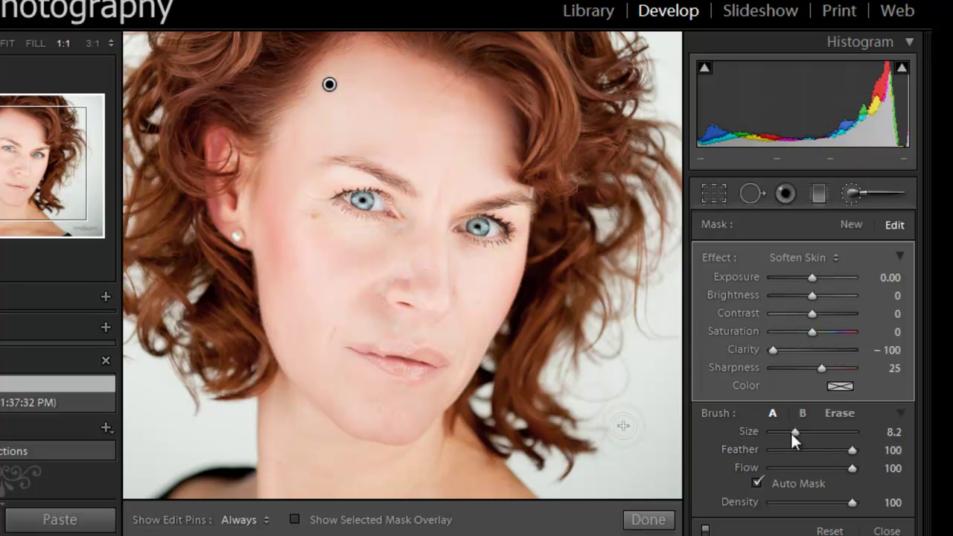
# Reduce the brush size to 4.1 and soften the skin by the hairline, around the nose, and on the cheek near the mouth.
pyautogui.moveTo(793, 430); pyautogui.dragTo(787, 431)
pyautogui.press('h')
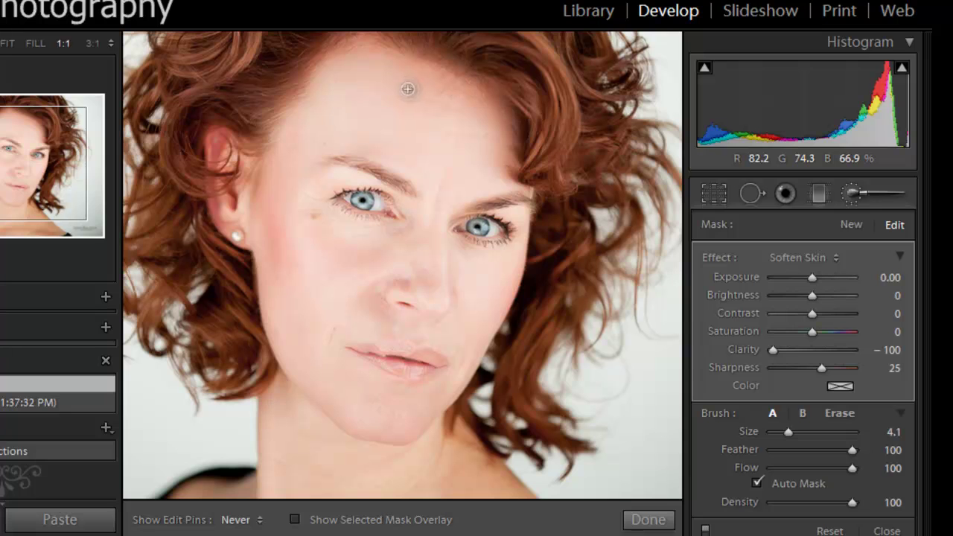
pyautogui.moveTo(495, 109)
pyautogui.mouseDown()
pyautogui.moveTo(438, 111)
pyautogui.moveTo(370, 91)
pyautogui.moveTo(457, 127)
pyautogui.moveTo(501, 125)
pyautogui.mouseUp()
pyautogui.moveTo(514, 164)
pyautogui.mouseDown()
pyautogui.moveTo(480, 145)
pyautogui.moveTo(475, 113)
pyautogui.moveTo(467, 151)
pyautogui.moveTo(458, 105)
pyautogui.moveTo(451, 151)
pyautogui.moveTo(439, 115)
pyautogui.moveTo(421, 146)
pyautogui.moveTo(411, 92)
pyautogui.moveTo(394, 121)
pyautogui.moveTo(385, 76)
pyautogui.moveTo(322, 107)
pyautogui.moveTo(299, 140)
pyautogui.moveTo(280, 229)
pyautogui.moveTo(279, 154)
pyautogui.moveTo(281, 202)
pyautogui.moveTo(284, 143)
pyautogui.moveTo(281, 232)
pyautogui.moveTo(313, 229)
pyautogui.moveTo(324, 218)
pyautogui.moveTo(320, 195)
pyautogui.moveTo(328, 219)
pyautogui.moveTo(402, 232)
pyautogui.moveTo(394, 245)
pyautogui.moveTo(333, 256)
pyautogui.moveTo(337, 238)
pyautogui.moveTo(389, 276)
pyautogui.mouseUp()
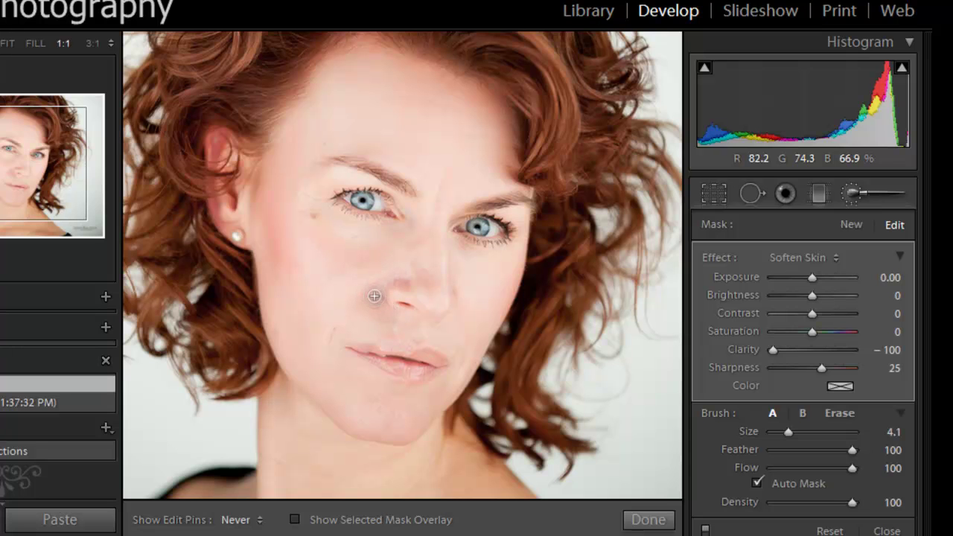
pyautogui.moveTo(396, 286)
pyautogui.mouseDown()
pyautogui.moveTo(438, 309)
pyautogui.moveTo(445, 301)
pyautogui.moveTo(437, 211)
pyautogui.moveTo(446, 177)
pyautogui.moveTo(498, 309)
pyautogui.mouseUp()
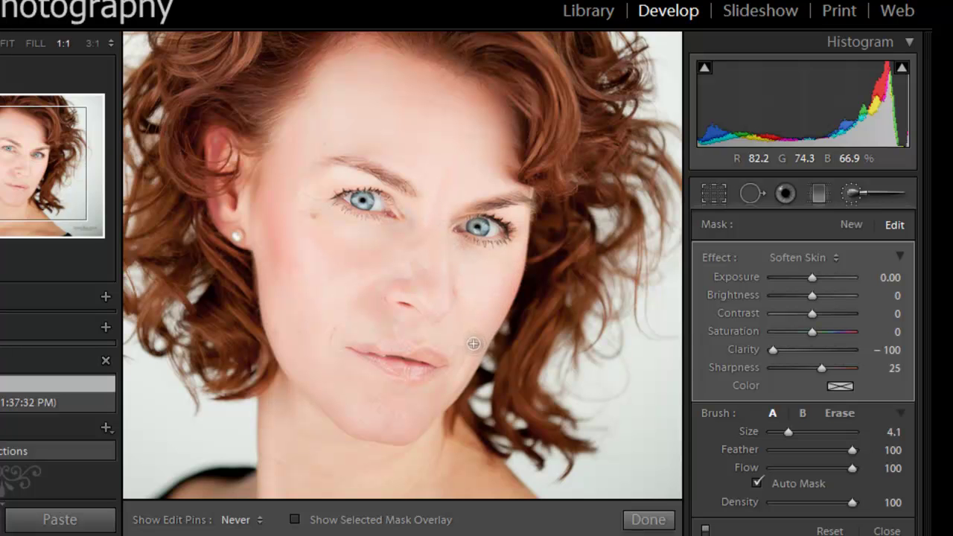
pyautogui.moveTo(468, 353)
pyautogui.mouseDown()
pyautogui.moveTo(451, 265)
pyautogui.moveTo(449, 296)
pyautogui.mouseUp()
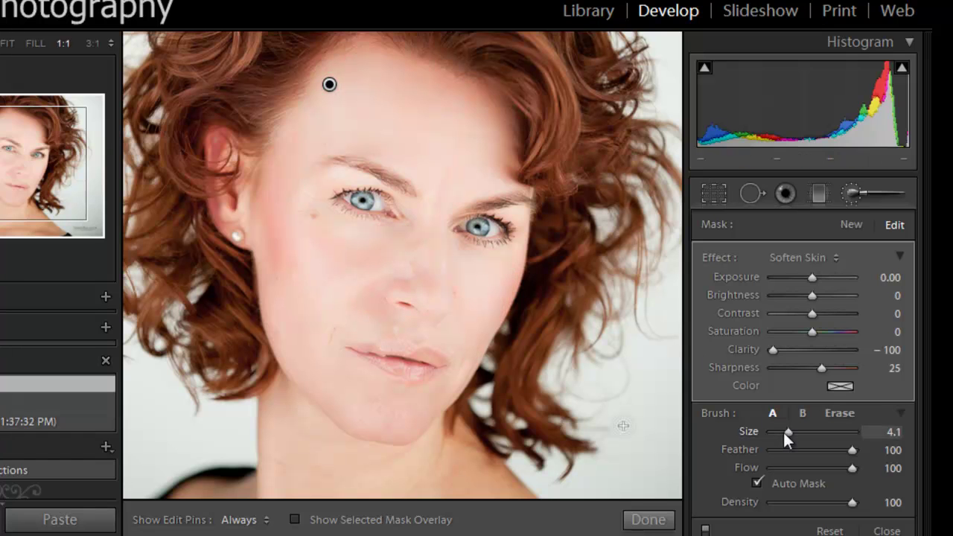
# Set the brush size to 8.9 and paint skin softening over the larger remaining areas of the face.
pyautogui.moveTo(787, 432); pyautogui.dragTo(812, 432)
pyautogui.moveTo(810, 431); pyautogui.dragTo(793, 432)
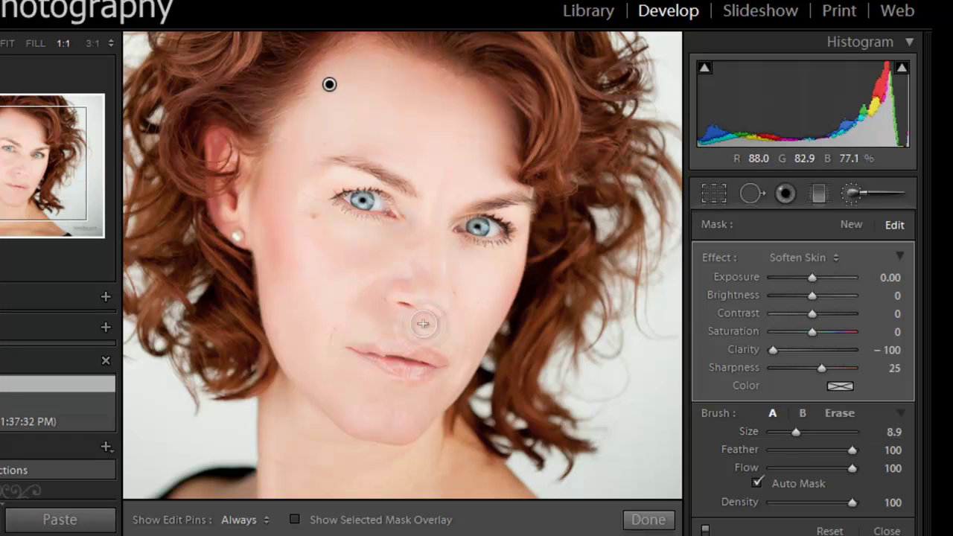
pyautogui.press('h')
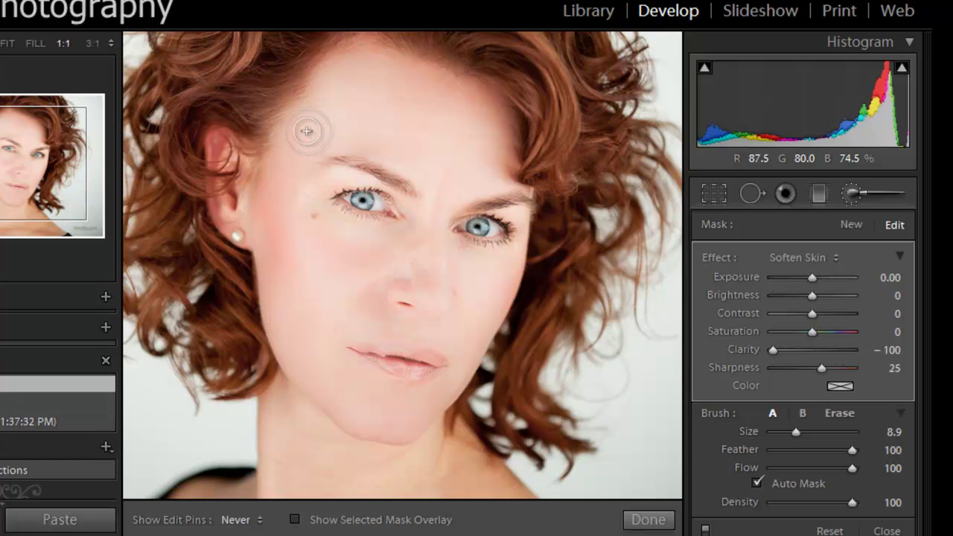
pyautogui.moveTo(308, 132); pyautogui.dragTo(447, 241)
# Set the brush size to 2.4 and soften the fine skin areas around the eyes with the edit pins hidden.
pyautogui.moveTo(790, 433); pyautogui.dragTo(784, 433)
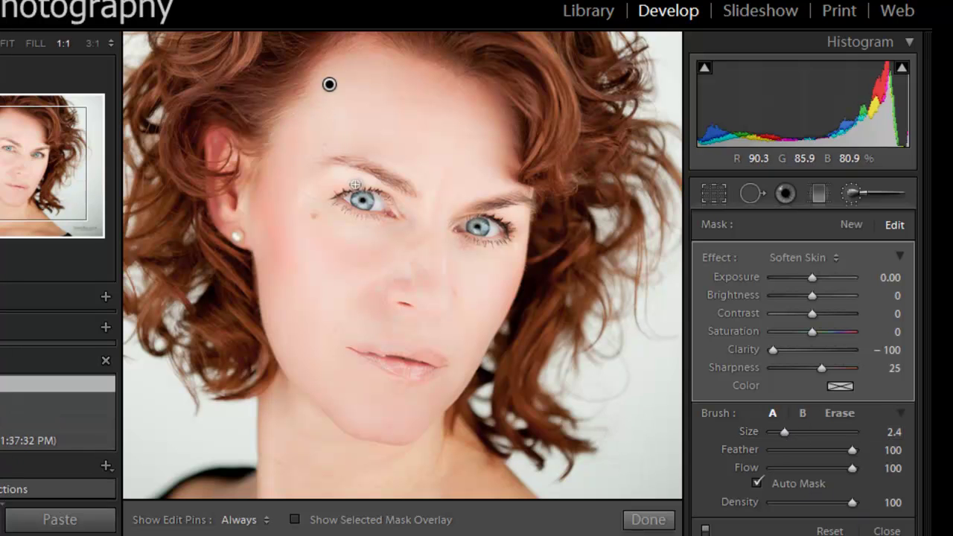
pyautogui.press('h')
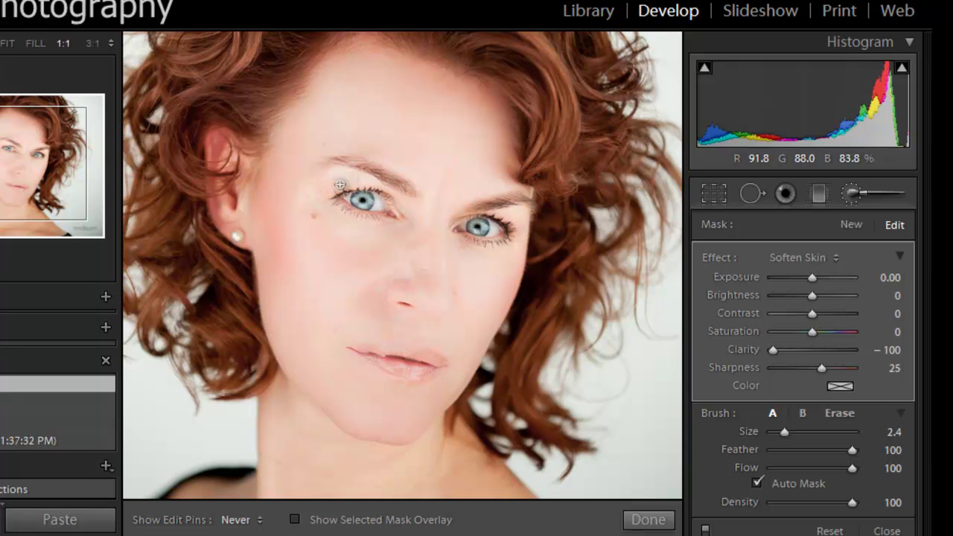
pyautogui.press('h')
pyautogui.press('h')
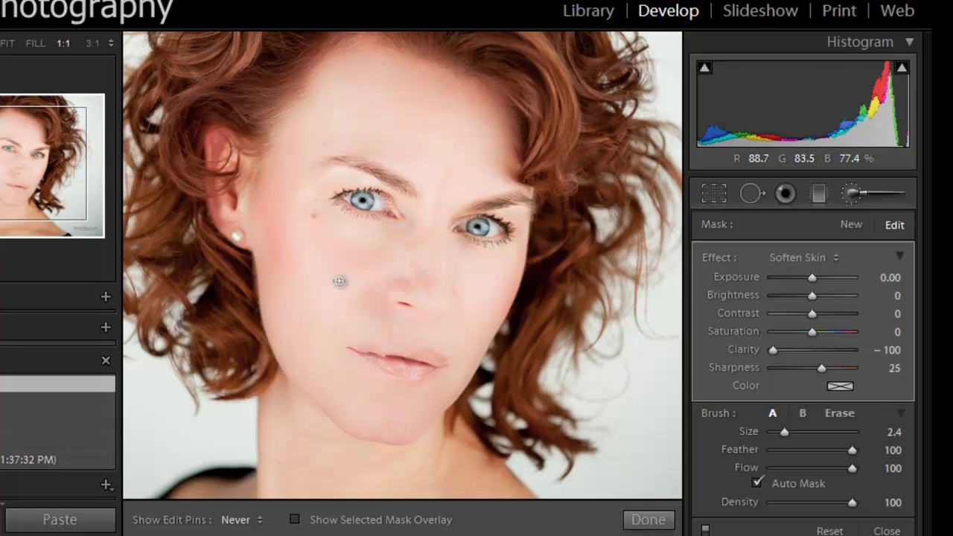
pyautogui.press('h')
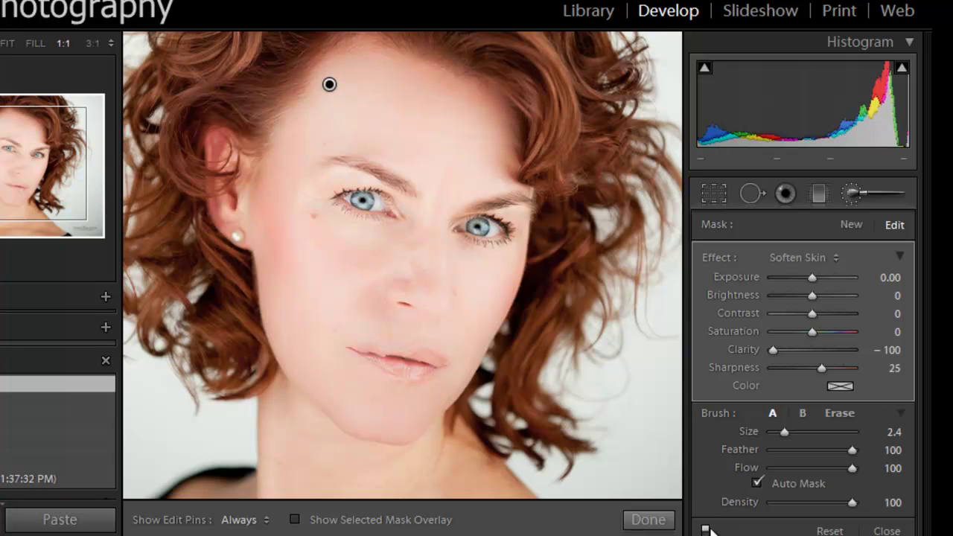
# Compare the portrait with and without the brush adjustments, and display the mask overlay to check the painted coverage.
pyautogui.click(705, 530)
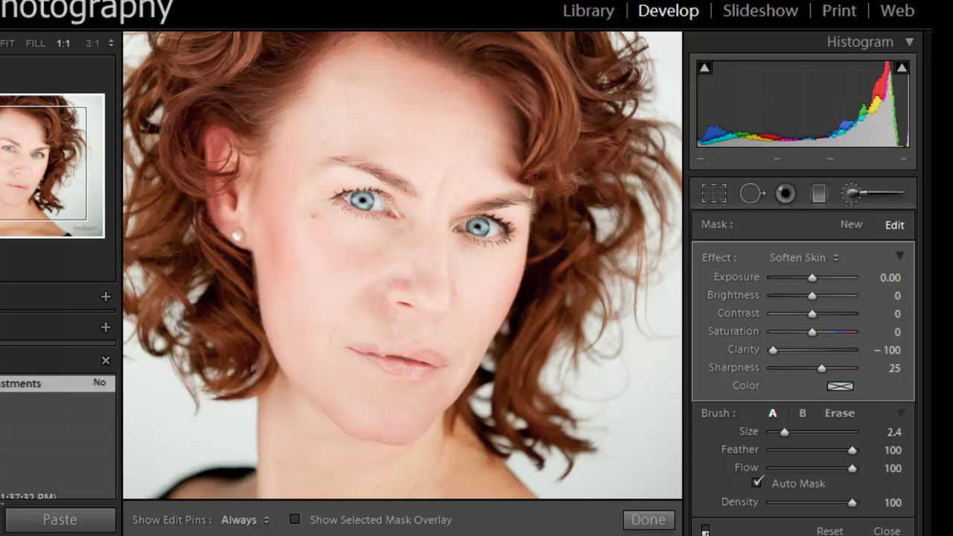
pyautogui.click(705, 529)
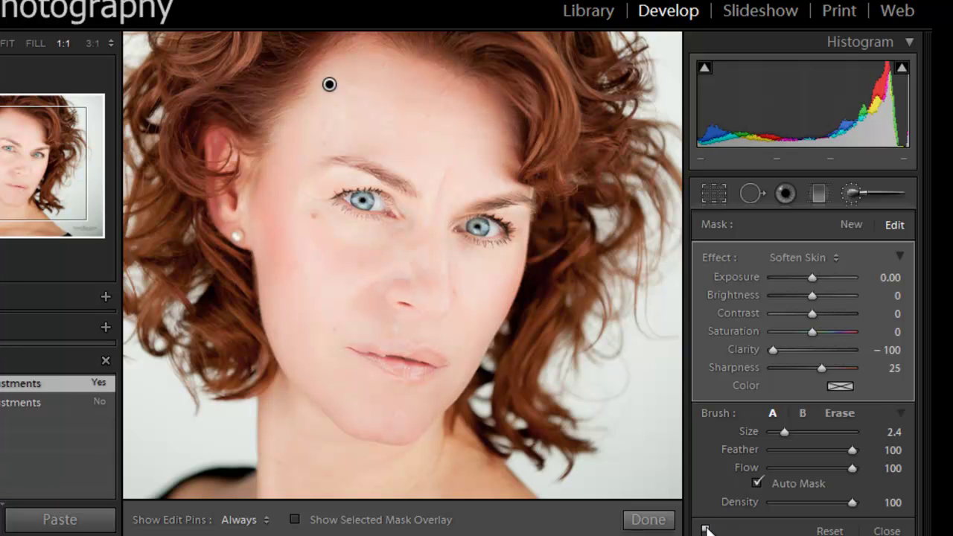
pyautogui.click(705, 529)
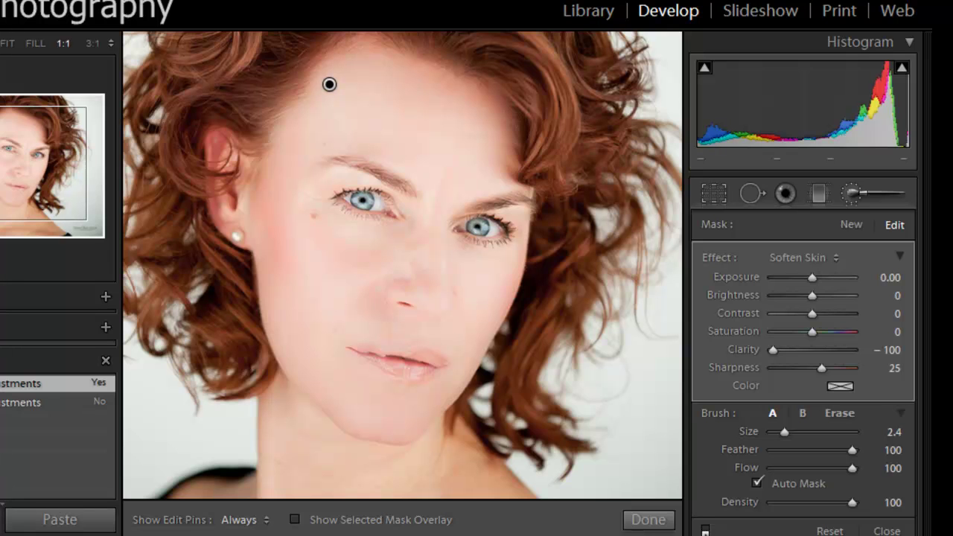
pyautogui.click(705, 530)
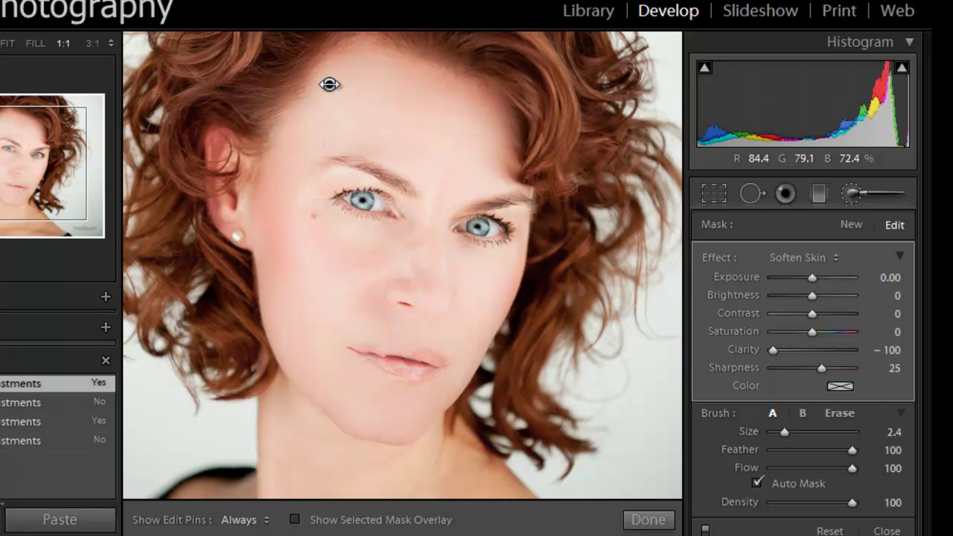
pyautogui.moveTo(329, 84)
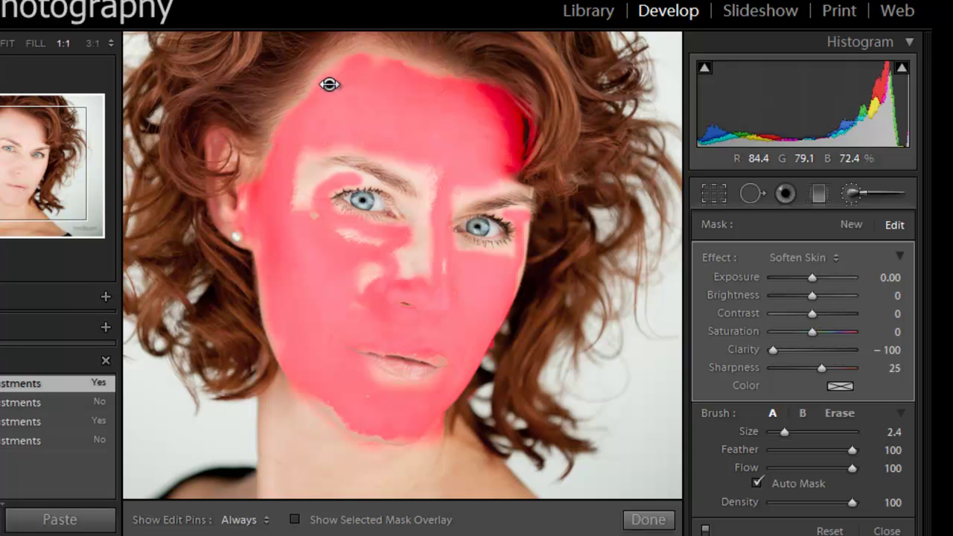
# Soften the missed skin beside the nose, at the outer corner of the eye and under the eye, checking coverage with the mask overlay.
pyautogui.press('h')
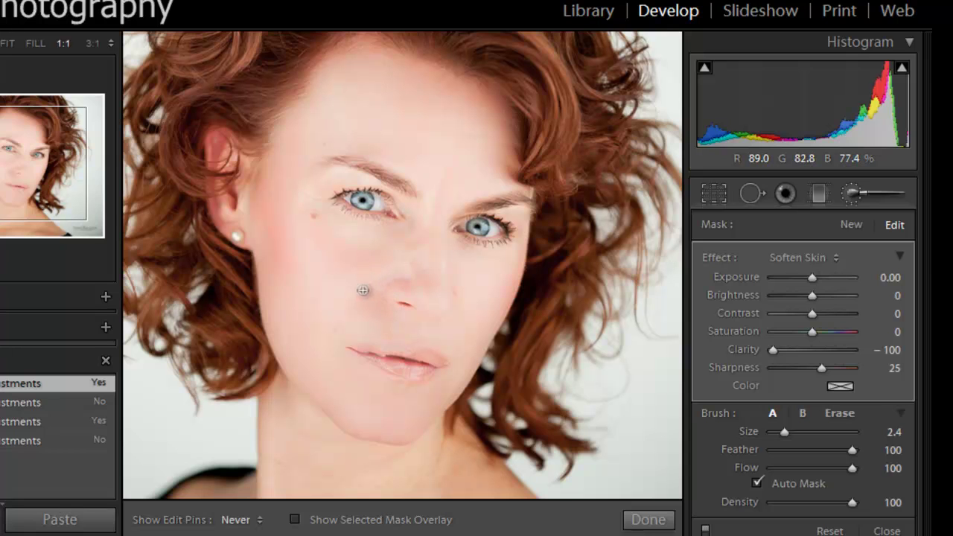
pyautogui.press('h')
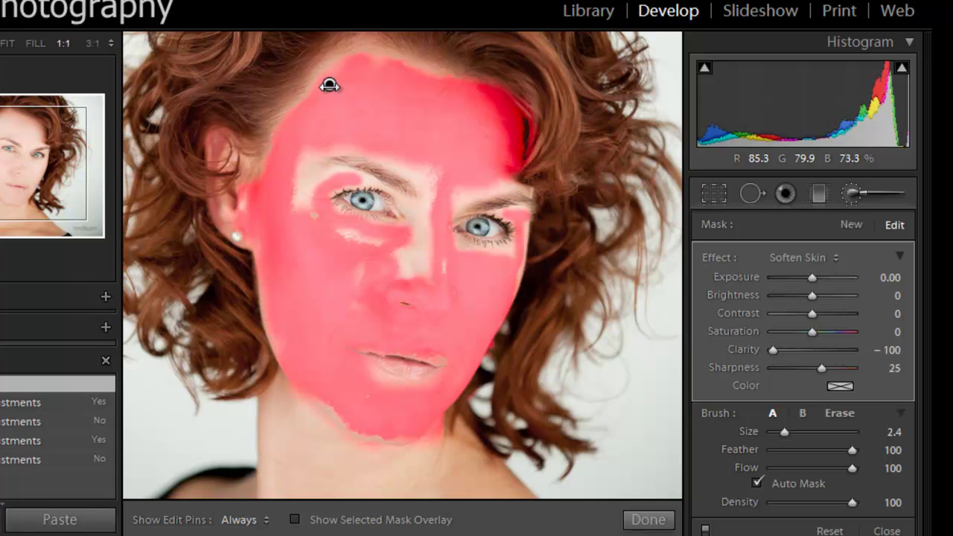
pyautogui.press('h')
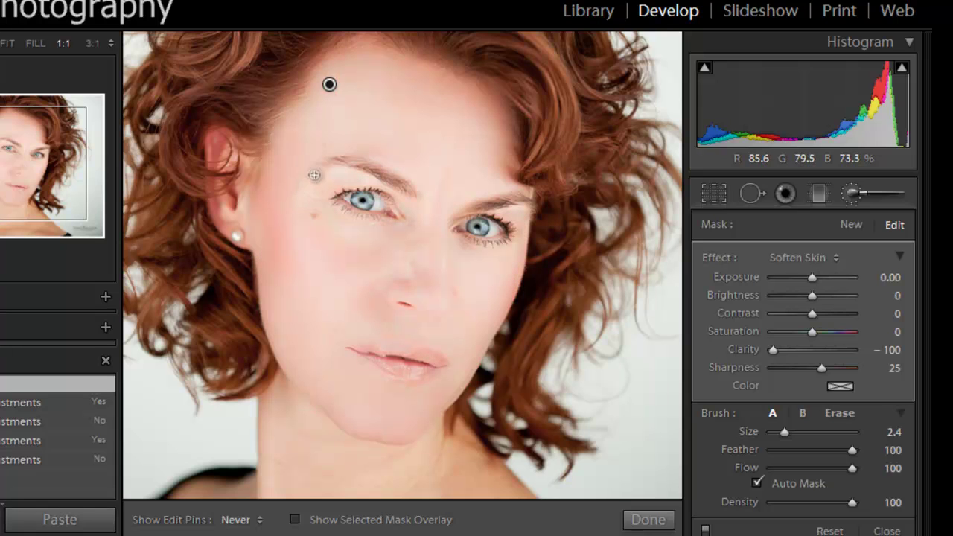
pyautogui.press('h')
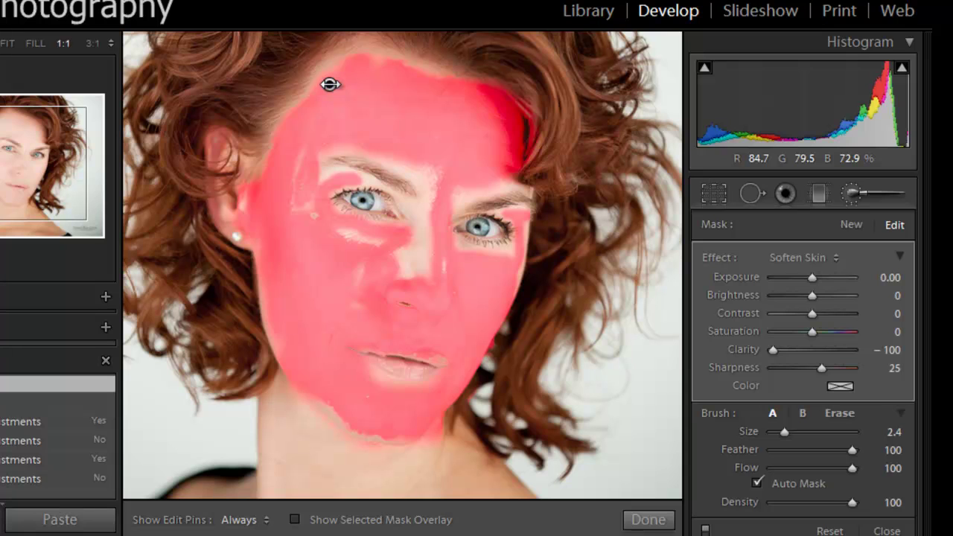
pyautogui.press('h')
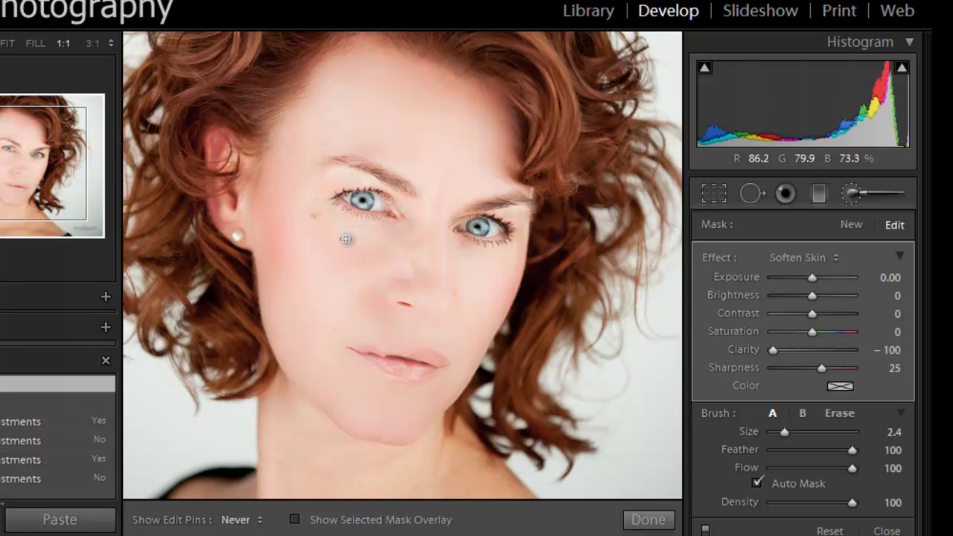
pyautogui.press('h')
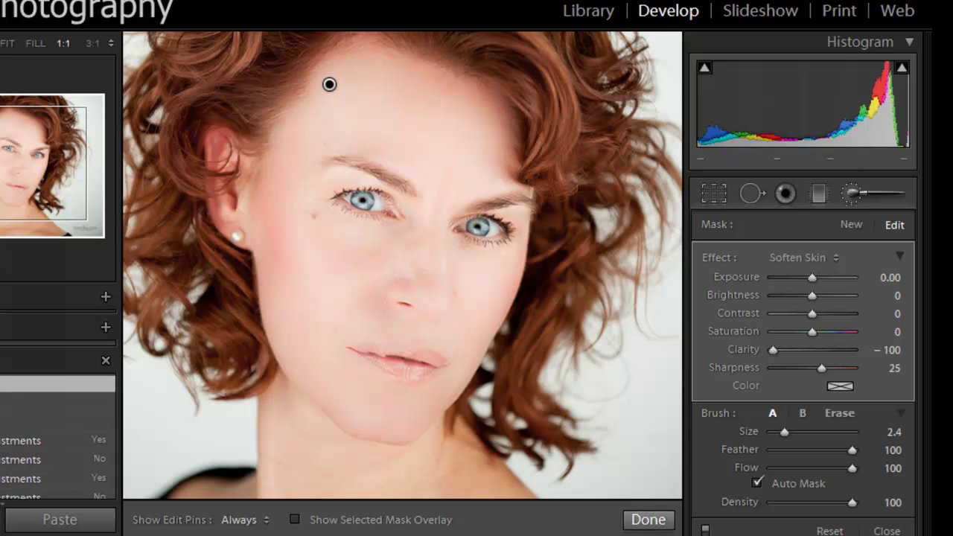
# Compare the portrait with the brush adjustments off and on, and check the effect presets, keeping Soften Skin selected.
pyautogui.click(705, 530)
pyautogui.click(705, 530)
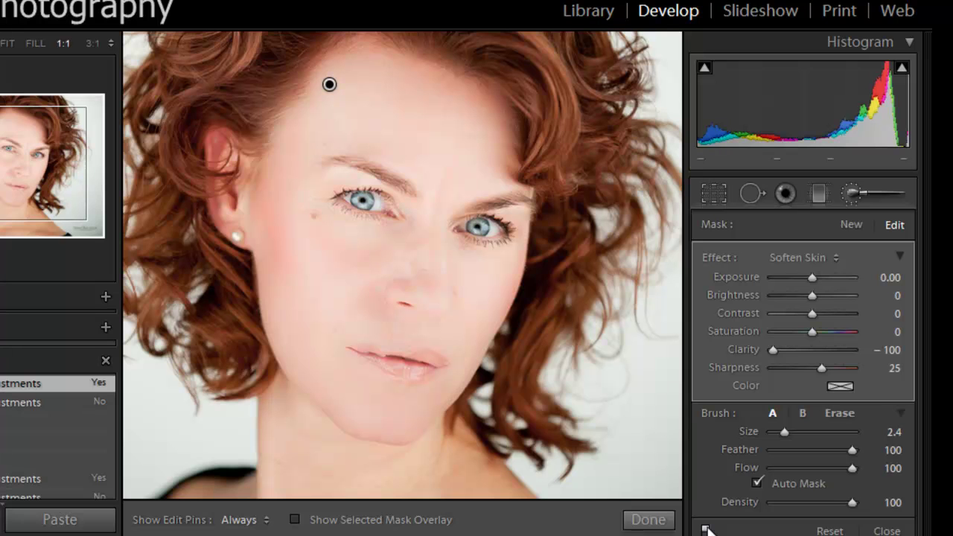
pyautogui.click(835, 257)
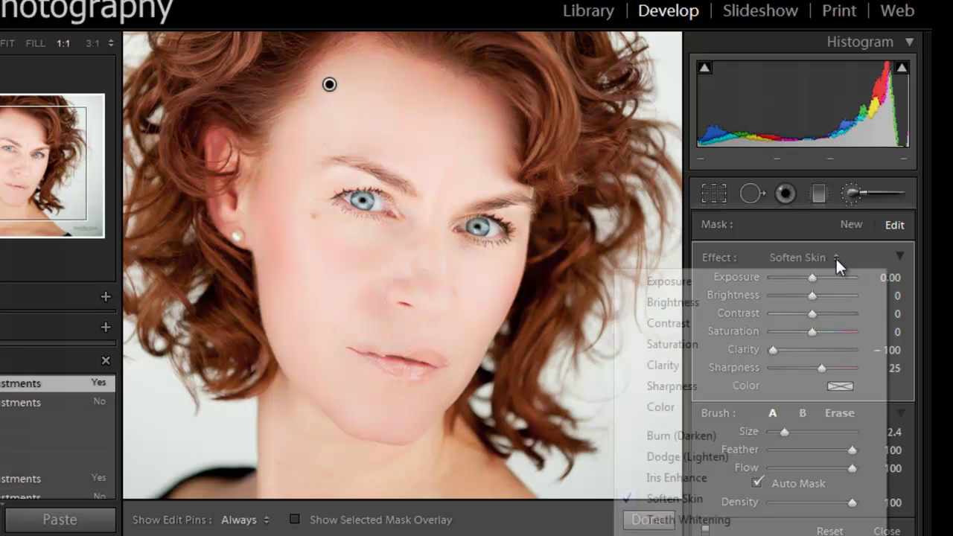
pyautogui.click(696, 503)
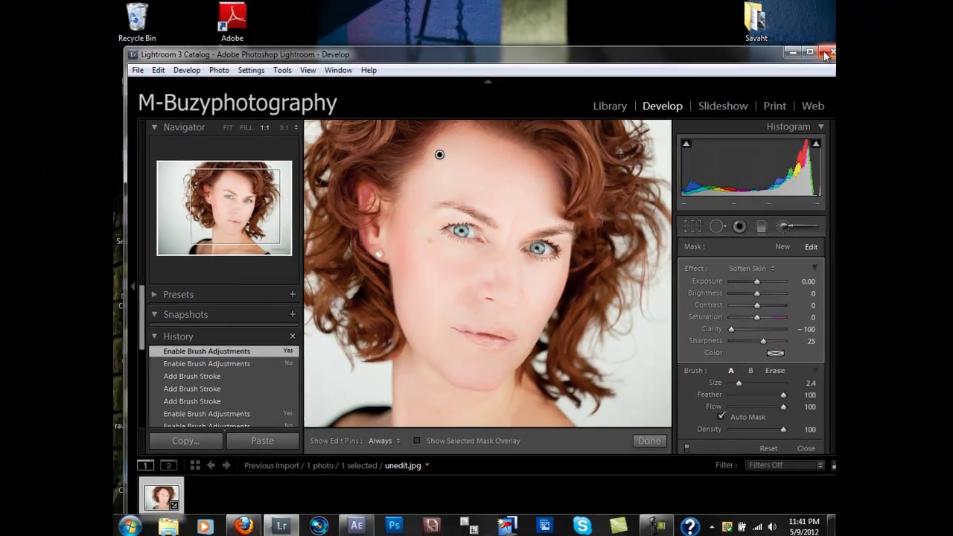
# Close Lightroom and skip the catalog backup this time.
pyautogui.click(826, 55)
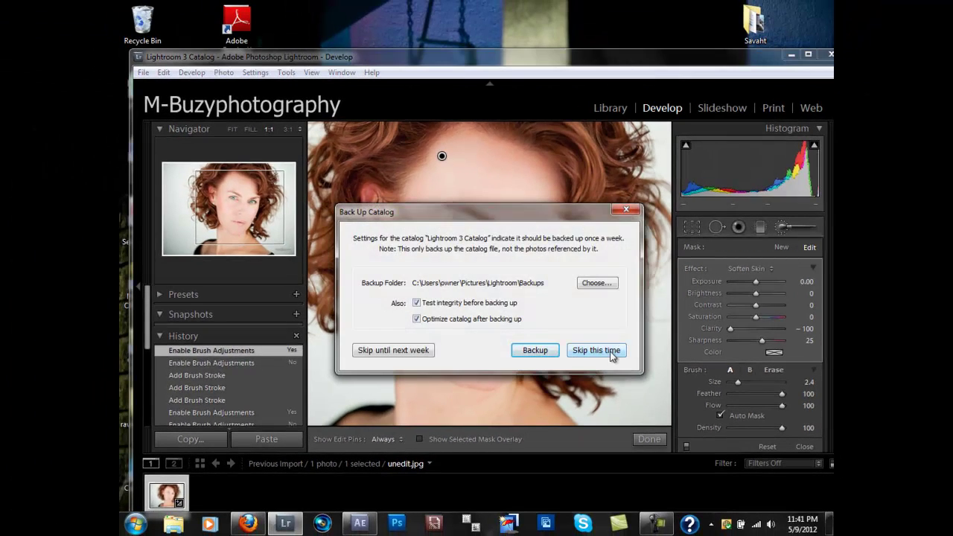
pyautogui.click(611, 350)
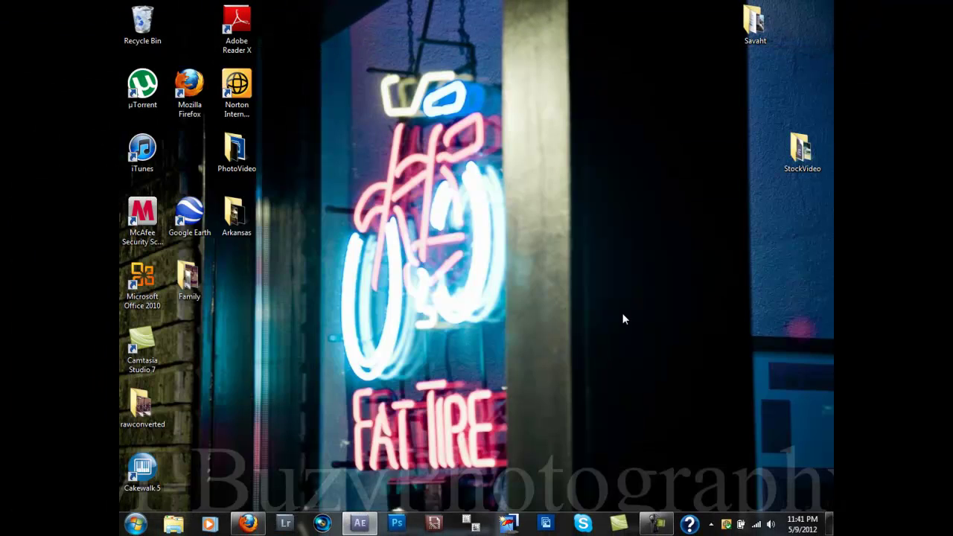